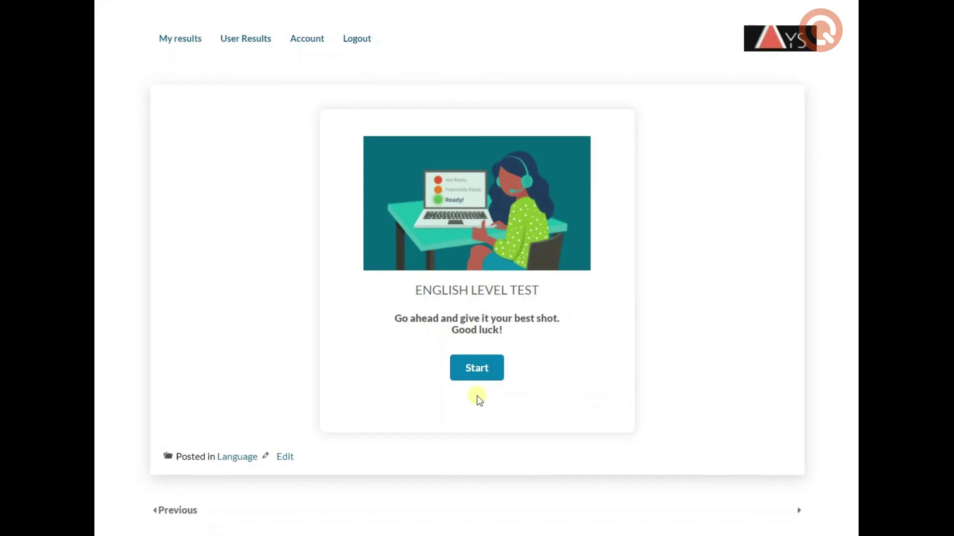
Start the English Level Test quiz from its quiz page.
click(478, 367)
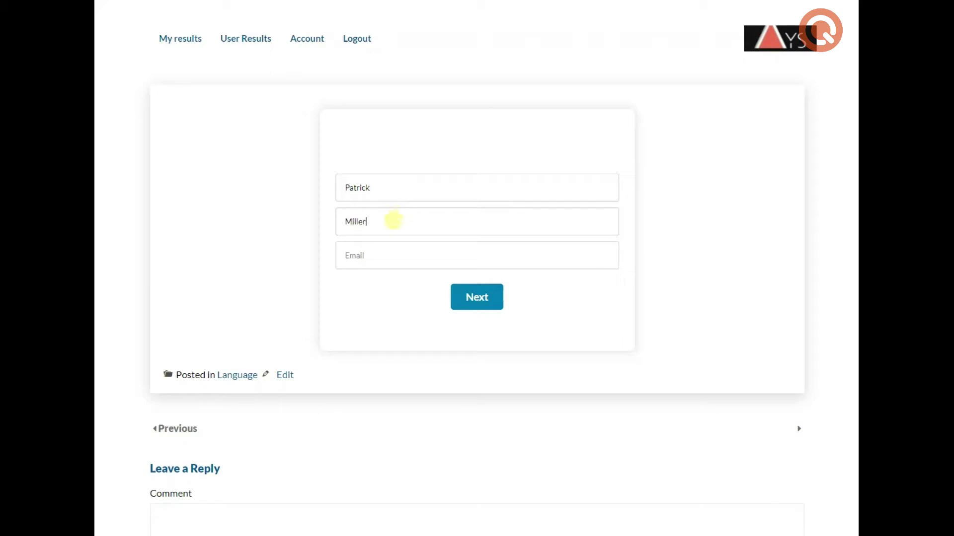
click(477, 298)
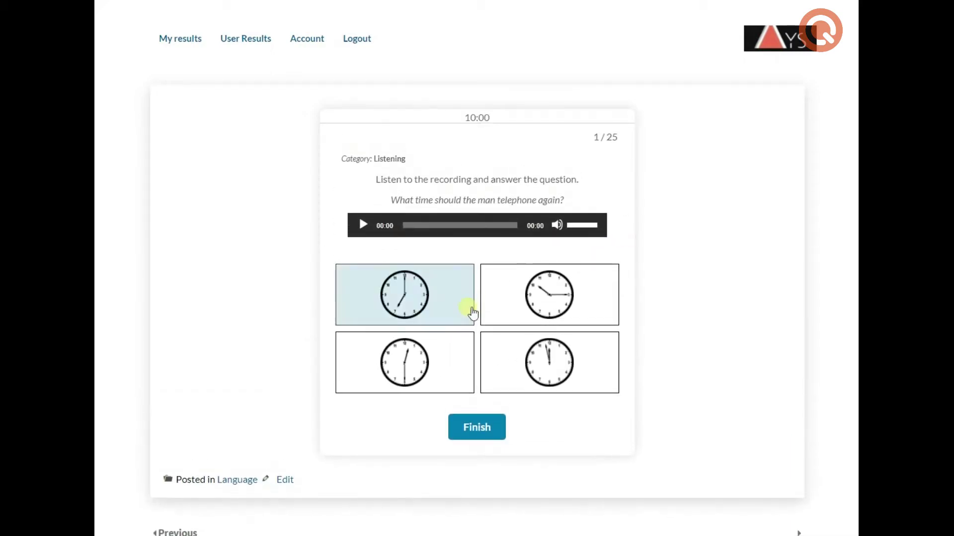
click(447, 361)
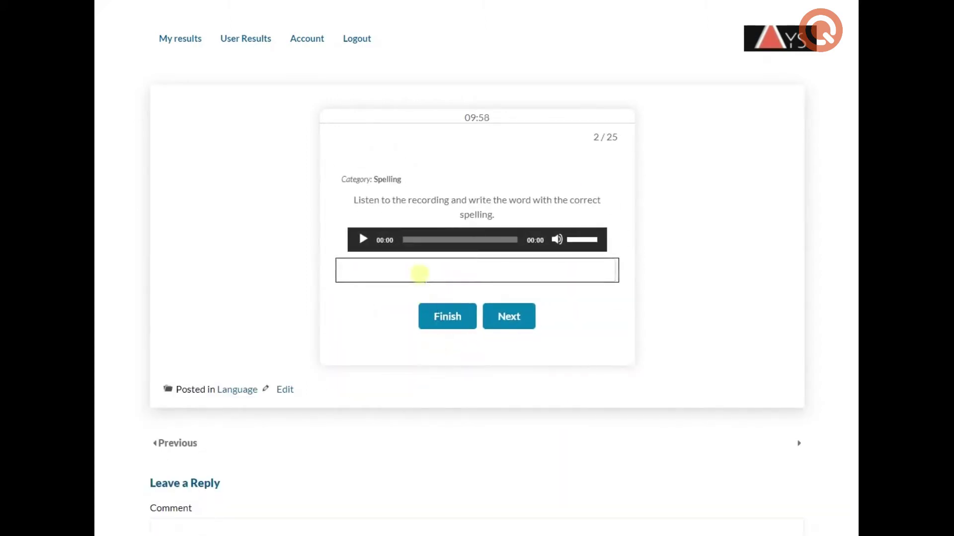
click(419, 268)
text(geography)
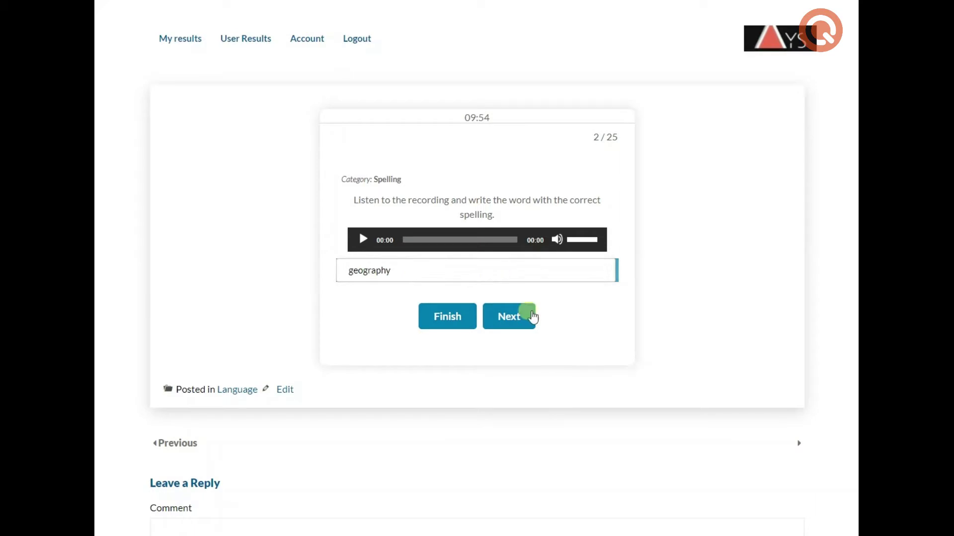
click(525, 316)
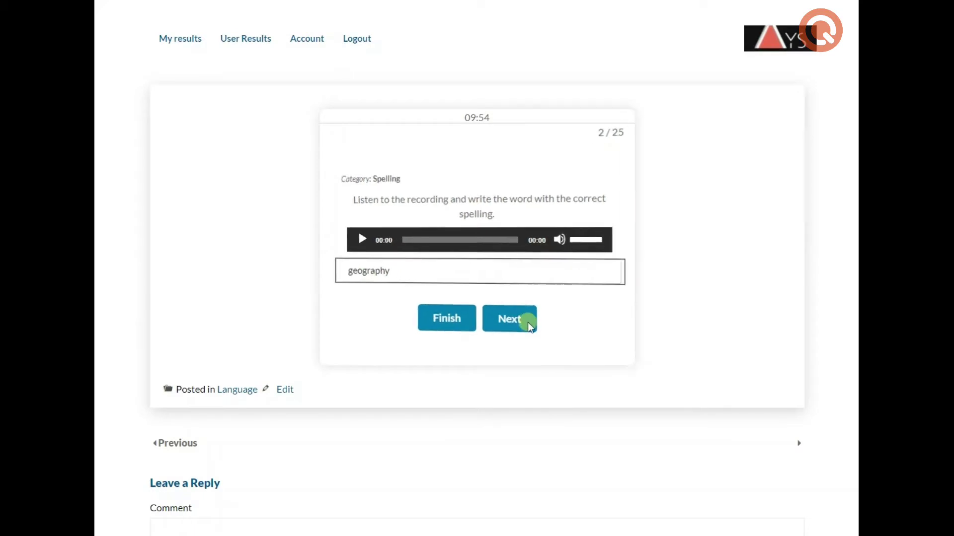
Answer vocabulary 'surprised', prepositions 'into' and grammar 'enough money', then confirm finishing the quiz.
click(419, 383)
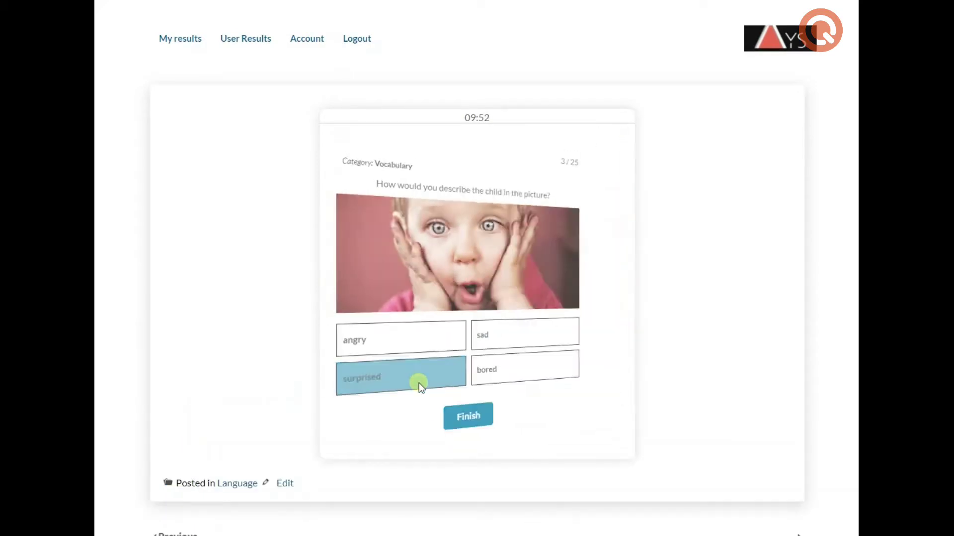
click(409, 248)
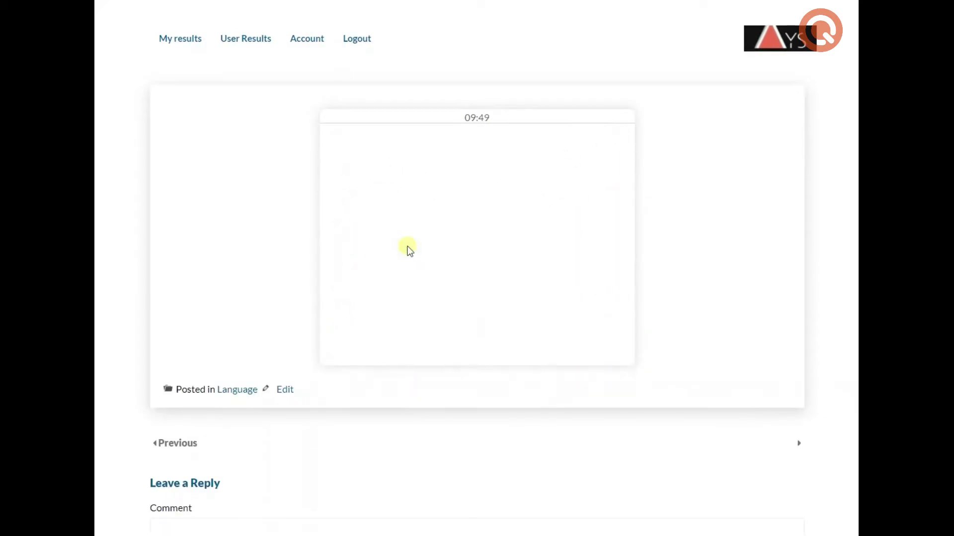
click(417, 277)
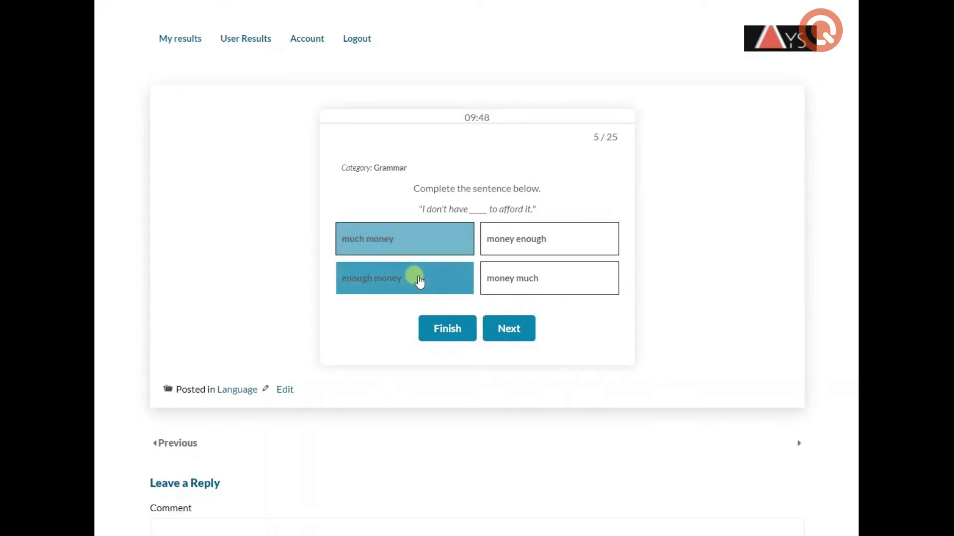
click(446, 328)
click(529, 59)
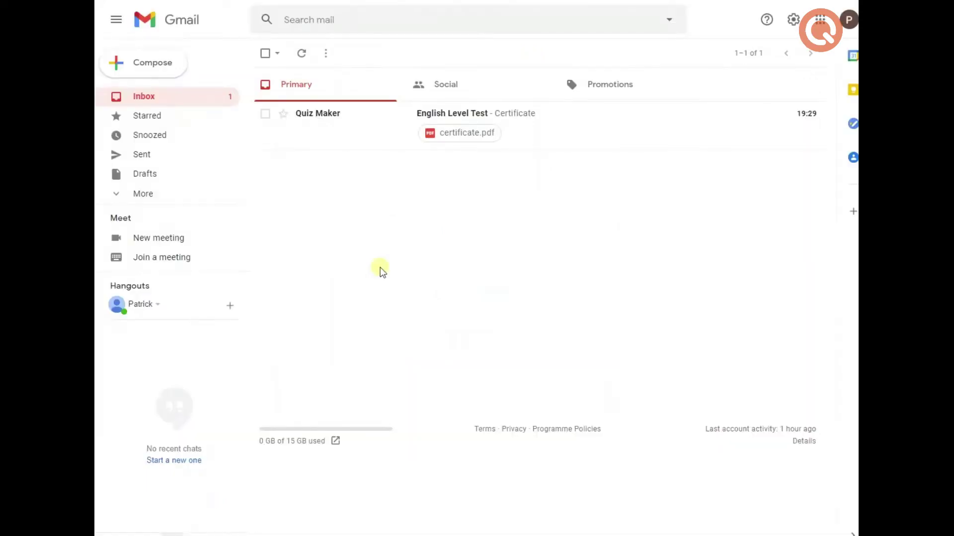
Preview the emailed certificate.pdf showing the Certificate of Completion with a 31% score.
click(447, 132)
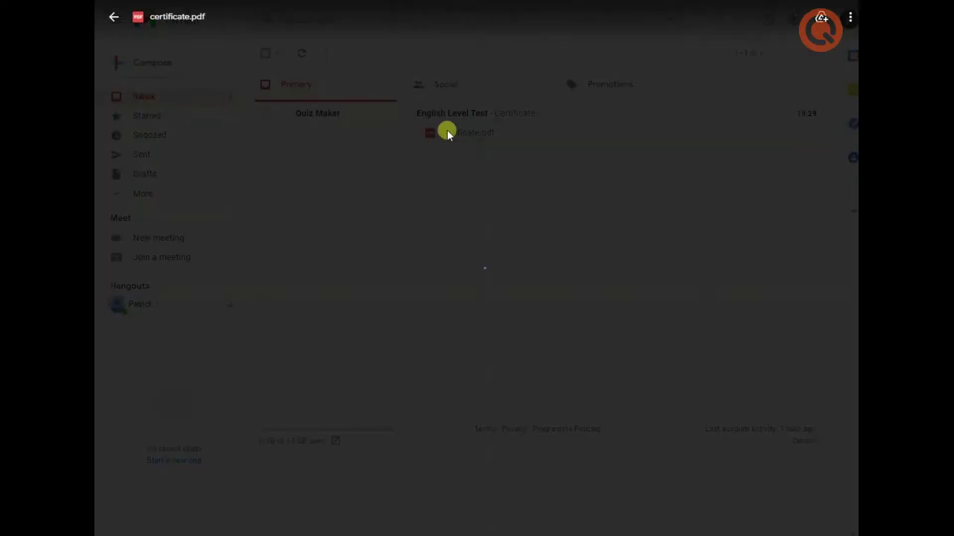
scroll(348, 117, down, 2)
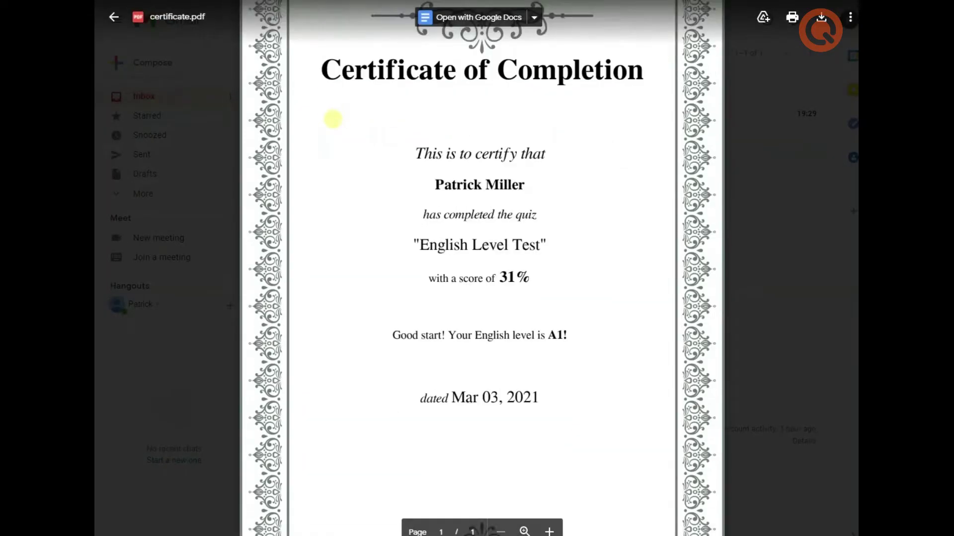
scroll(338, 117, down, 2)
scroll(333, 117, up, 1)
scroll(333, 118, up, 3)
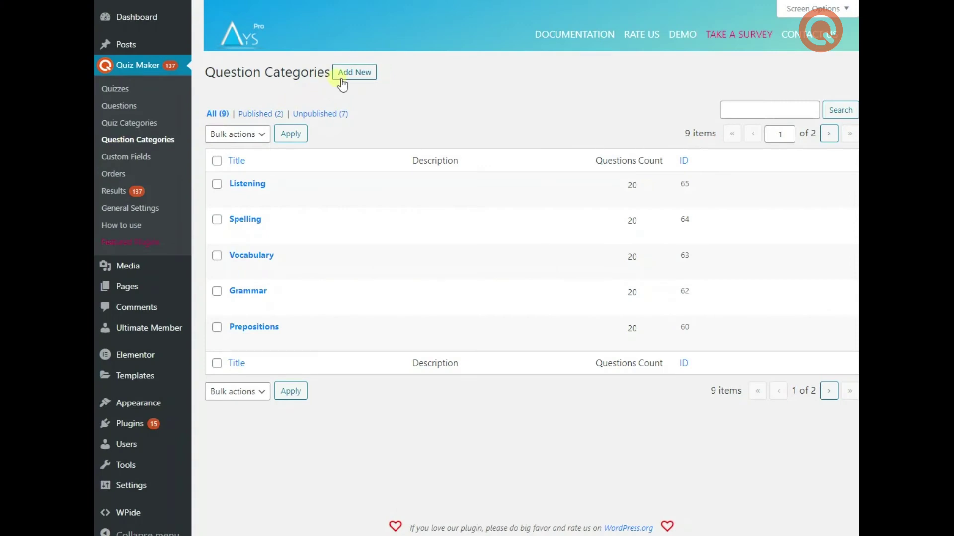
Show the Quiz Maker Questions list of all 235 questions.
mouse_move(251, 255)
click(138, 106)
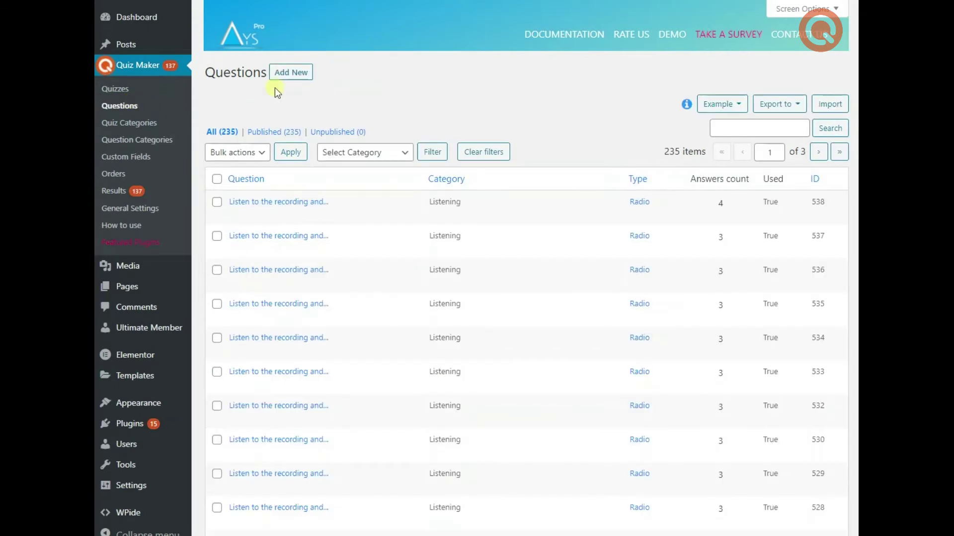
Open the first Listening question and confirm its type stays Radio.
click(269, 202)
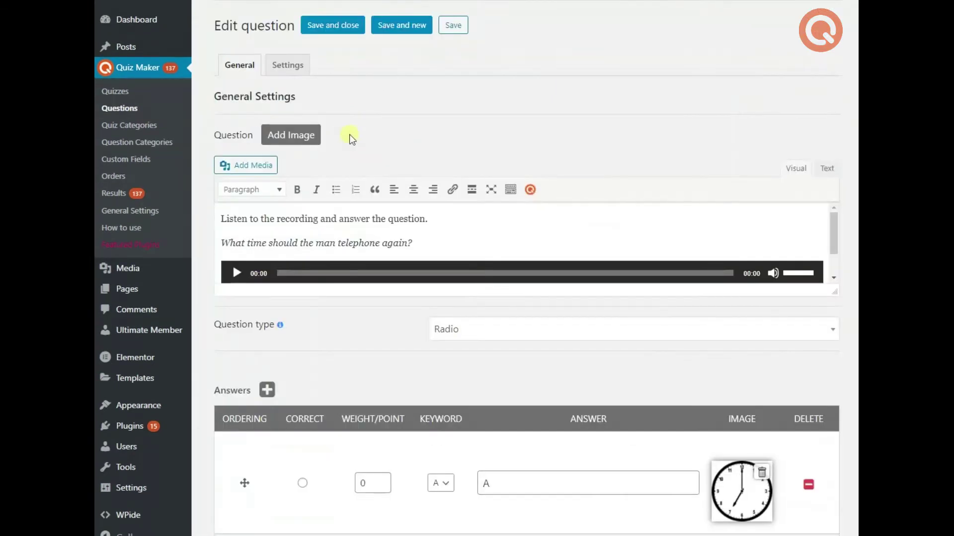
scroll(351, 136, down, 1)
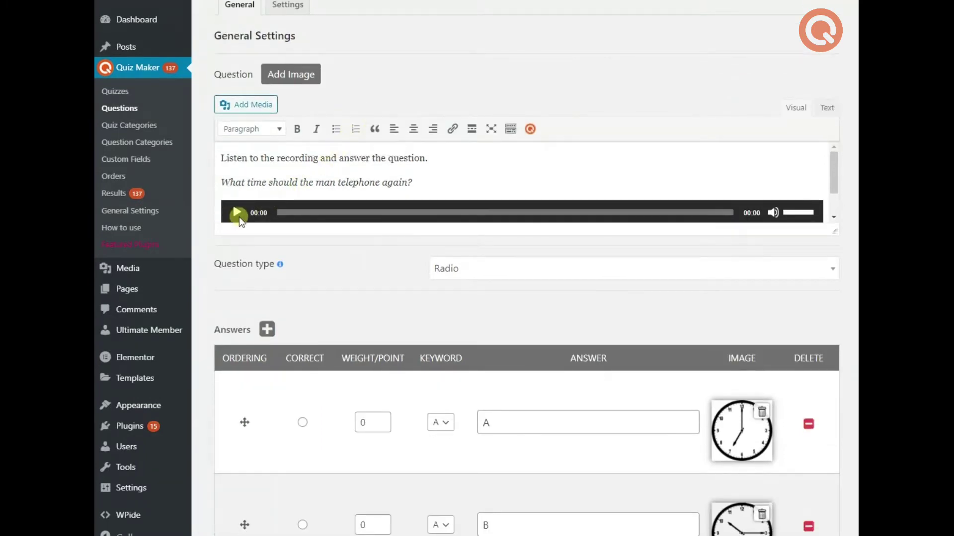
scroll(263, 218, down, 1)
scroll(267, 219, down, 1)
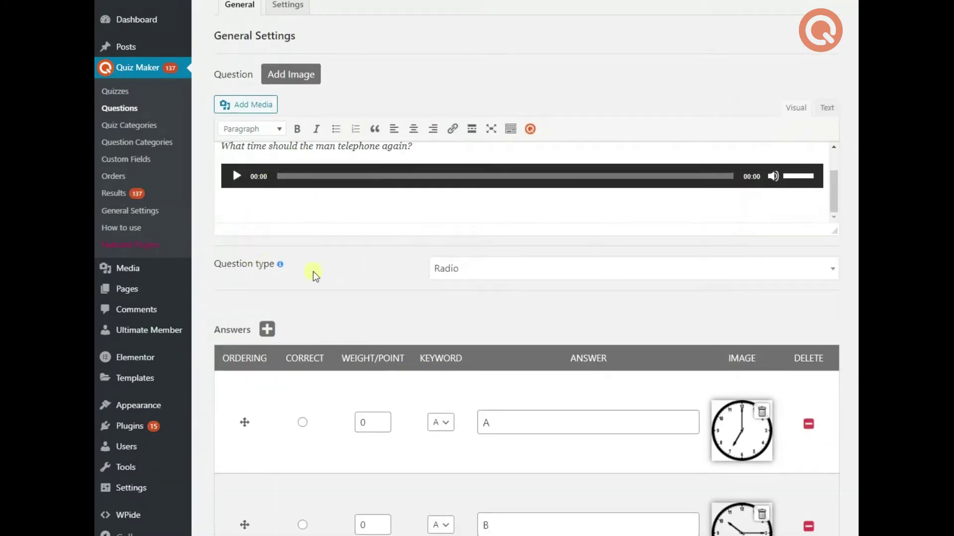
click(450, 268)
scroll(457, 377, down, 3)
scroll(454, 392, down, 1)
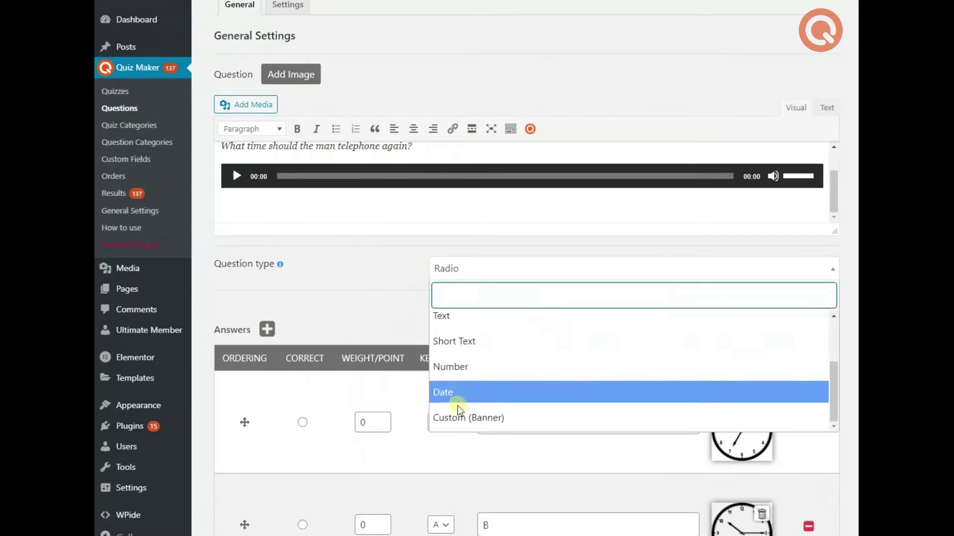
click(381, 309)
Review the question category list, leaving it set to Listening.
scroll(355, 230, down, 4)
scroll(354, 231, down, 3)
scroll(351, 234, down, 3)
scroll(349, 238, down, 1)
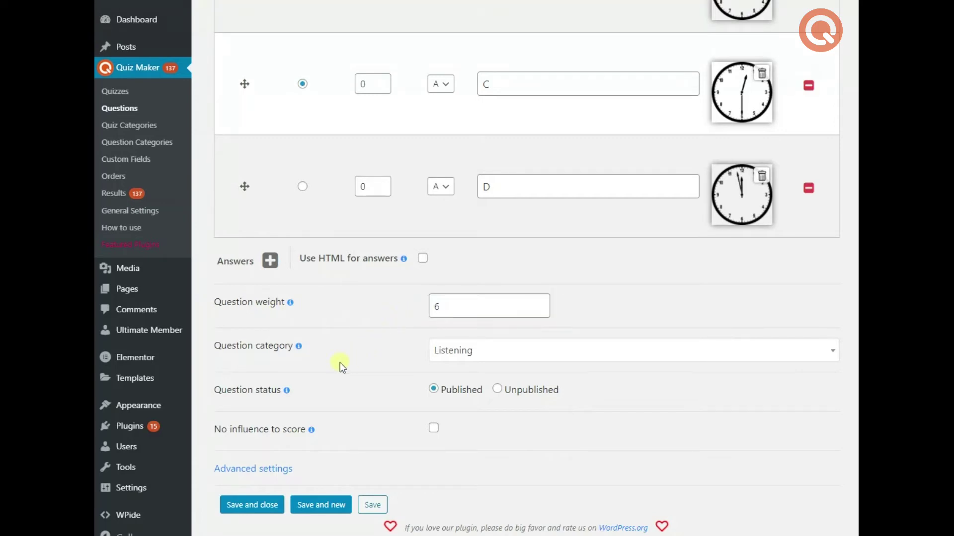
click(463, 351)
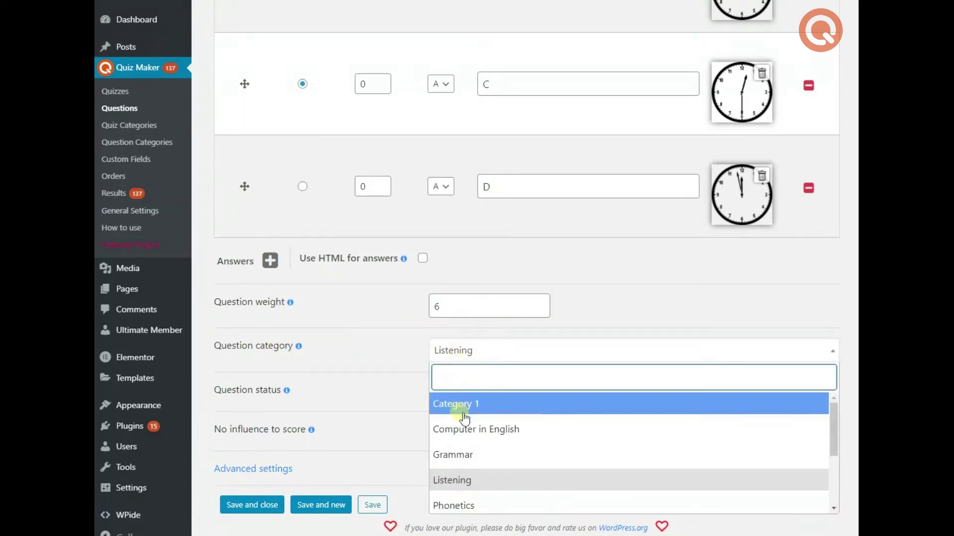
scroll(462, 447, down, 2)
scroll(464, 476, down, 2)
click(390, 397)
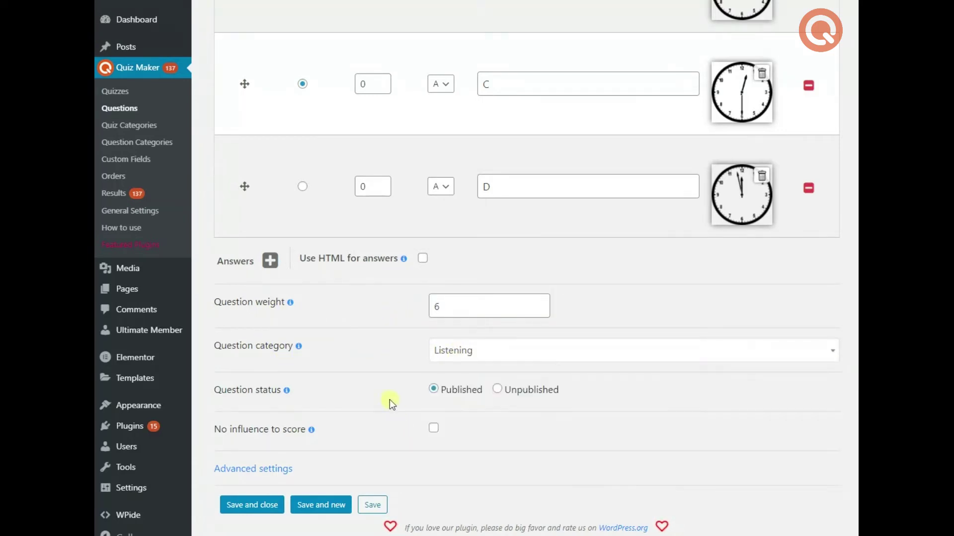
scroll(232, 287, up, 10)
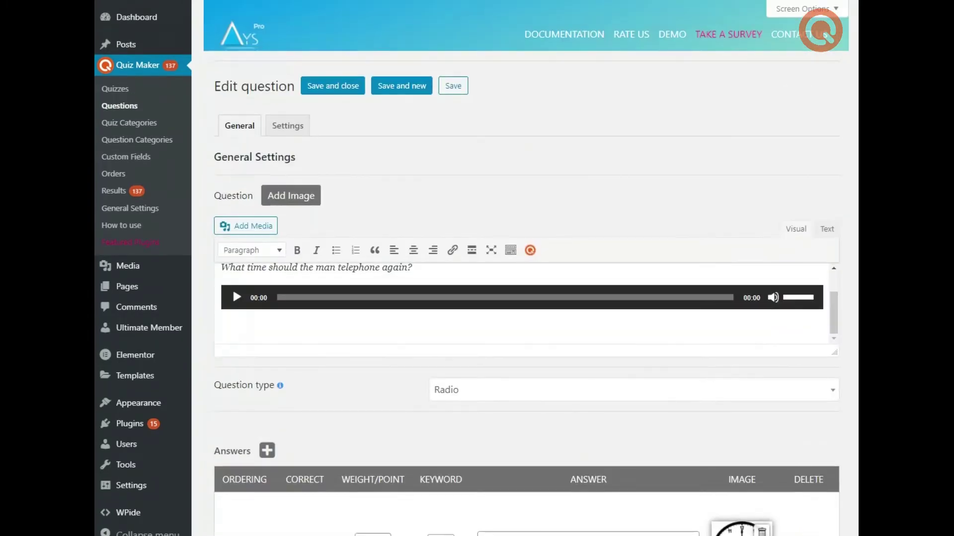
Open the English Level Test quiz and browse its 100 attached questions.
click(151, 91)
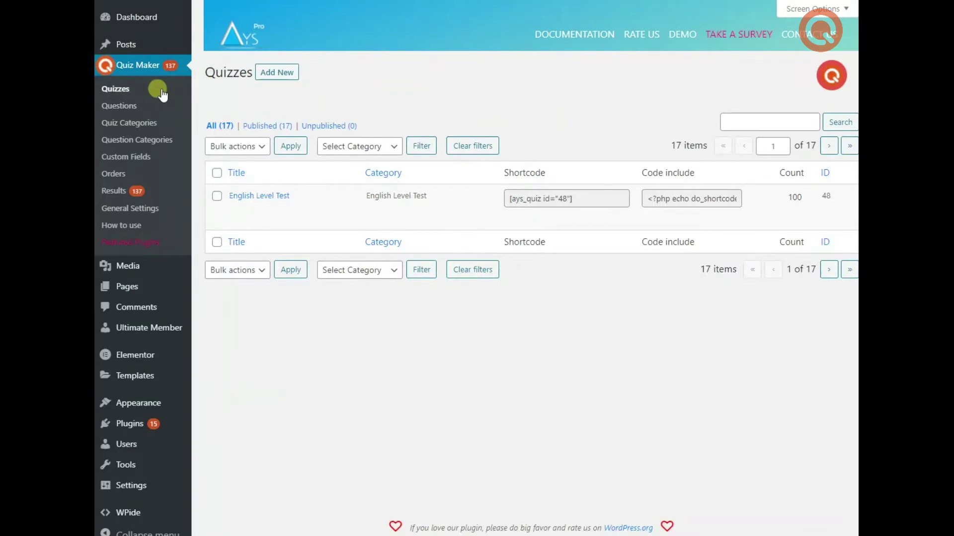
click(259, 198)
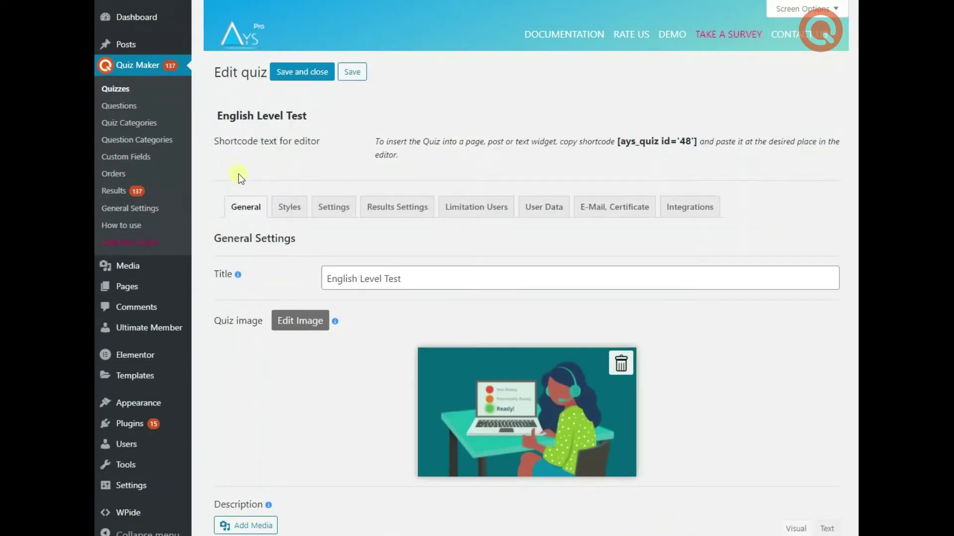
scroll(252, 165, down, 5)
scroll(355, 156, down, 2)
scroll(354, 156, down, 4)
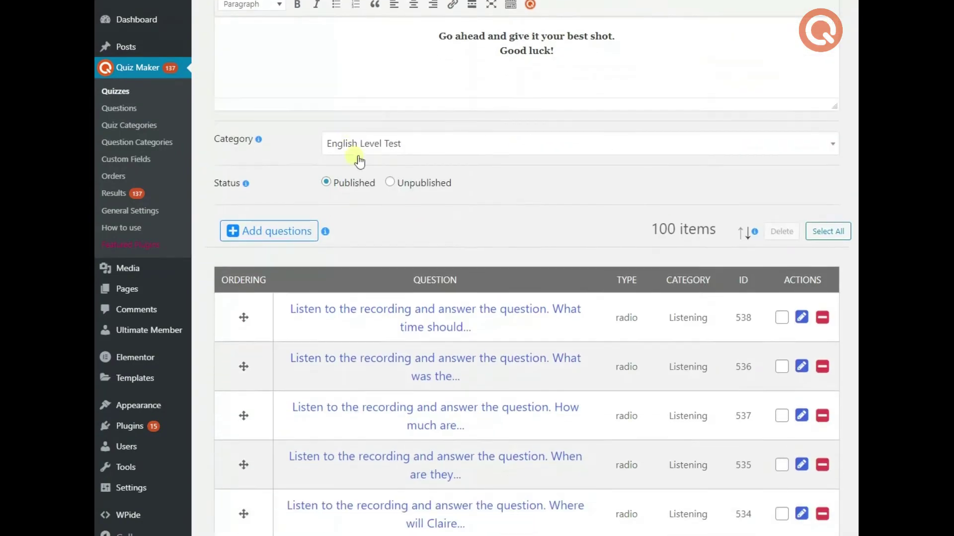
scroll(354, 156, down, 4)
scroll(354, 156, down, 2)
scroll(356, 155, down, 4)
scroll(356, 155, down, 3)
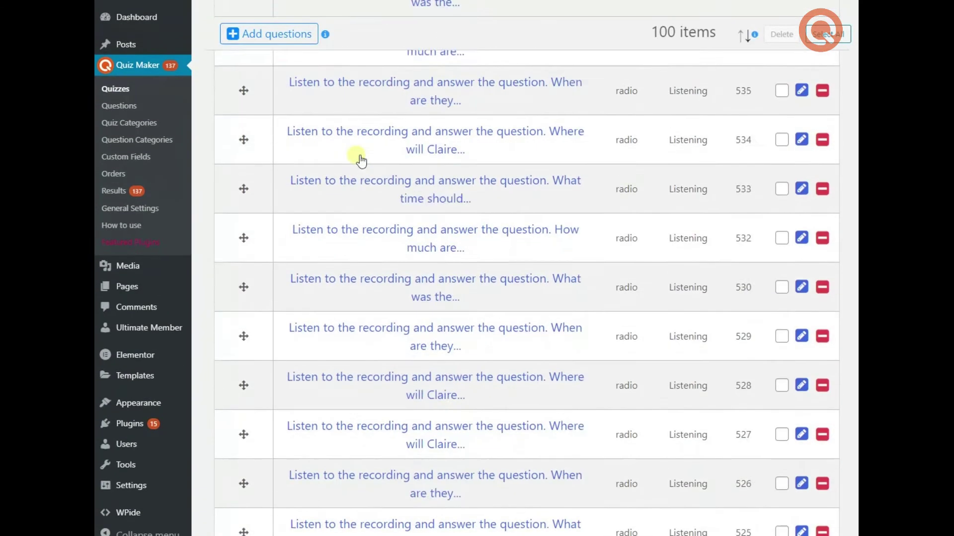
scroll(348, 164, up, 10)
scroll(345, 170, up, 4)
In the Add questions picker, toggle questions 537 and 538, then close it.
click(279, 295)
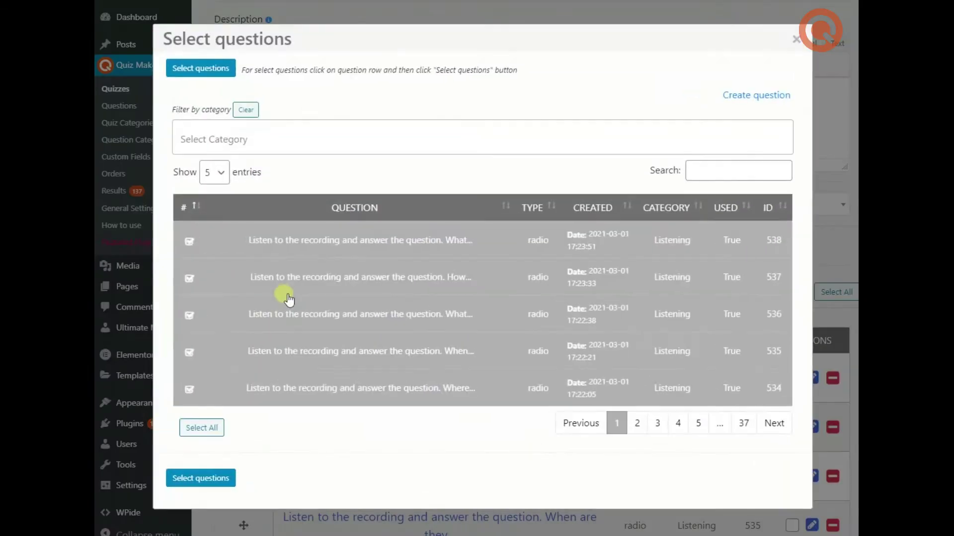
click(242, 239)
click(220, 272)
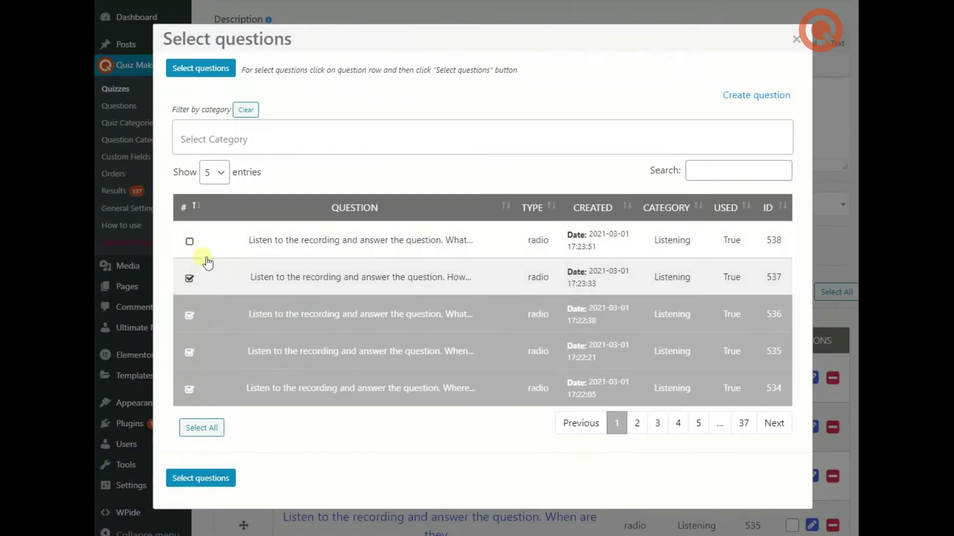
click(204, 253)
click(207, 478)
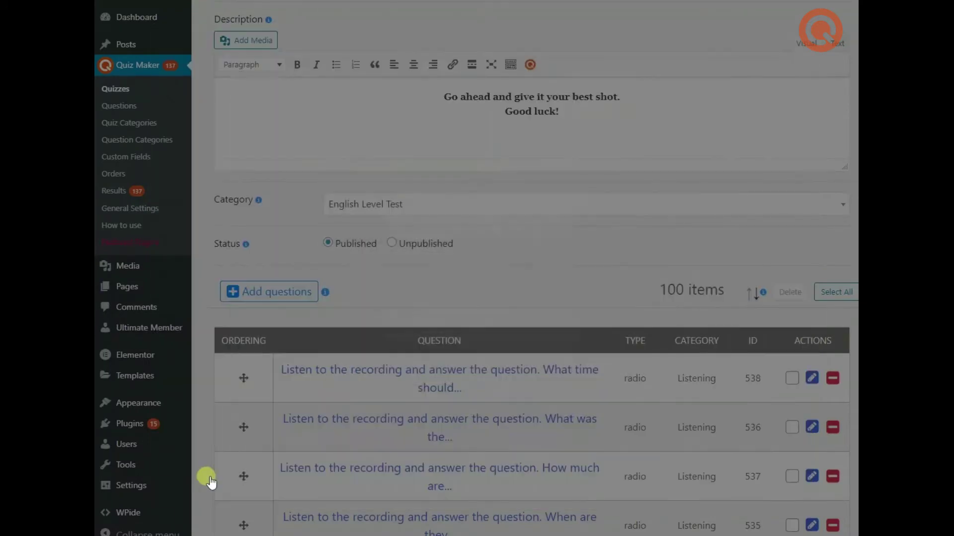
scroll(255, 432, up, 2)
scroll(449, 318, up, 6)
Set the question bank to By Category, five each from Vocabulary, Prepositions, Grammar, Spelling, Listening.
scroll(427, 292, up, 1)
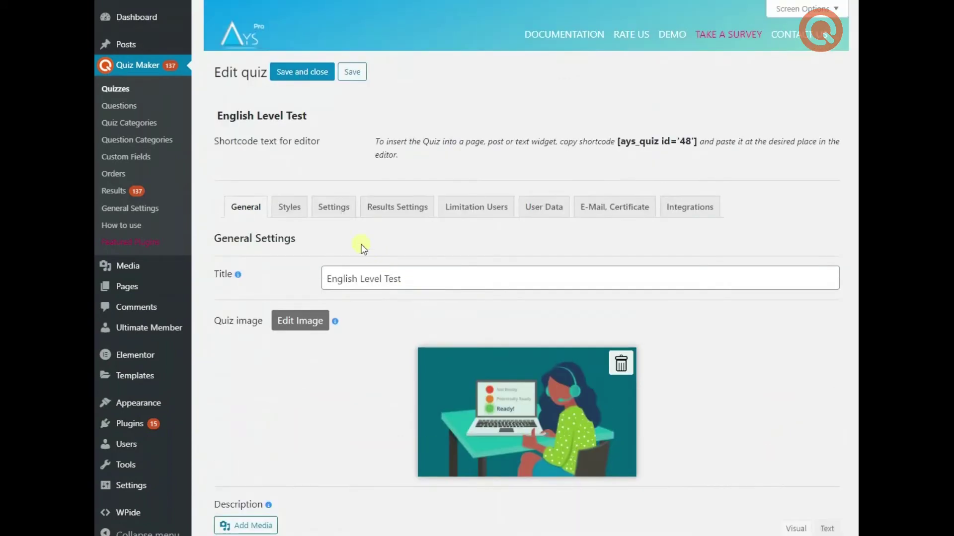
click(334, 206)
scroll(363, 257, down, 5)
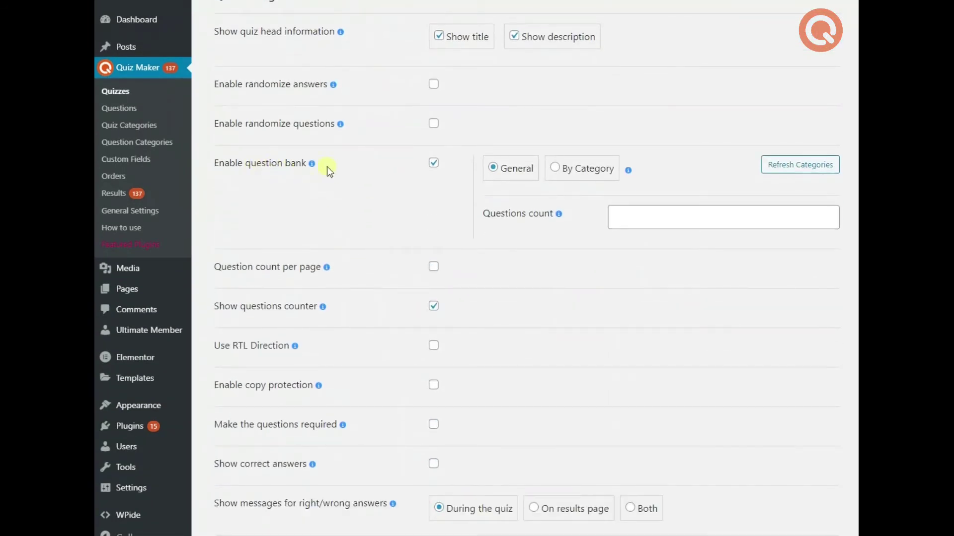
click(576, 169)
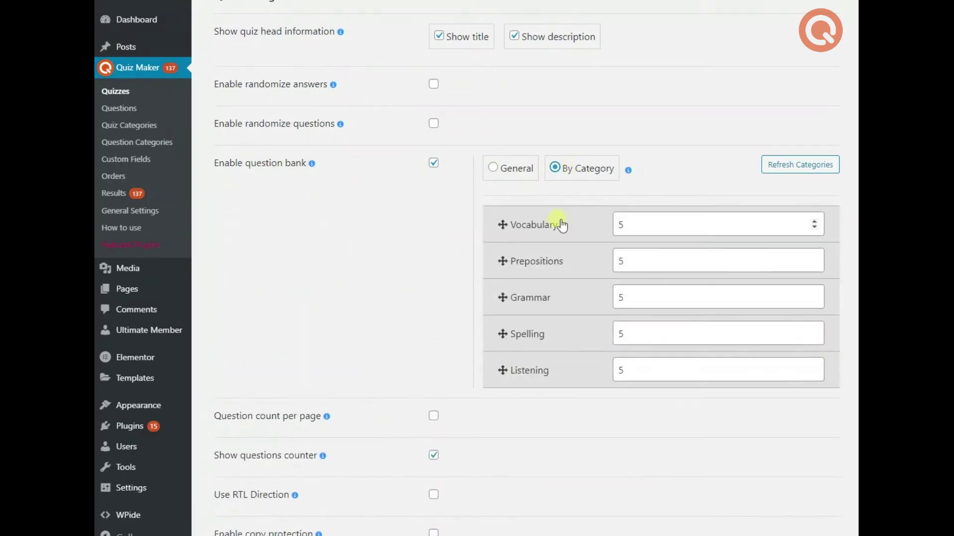
click(628, 225)
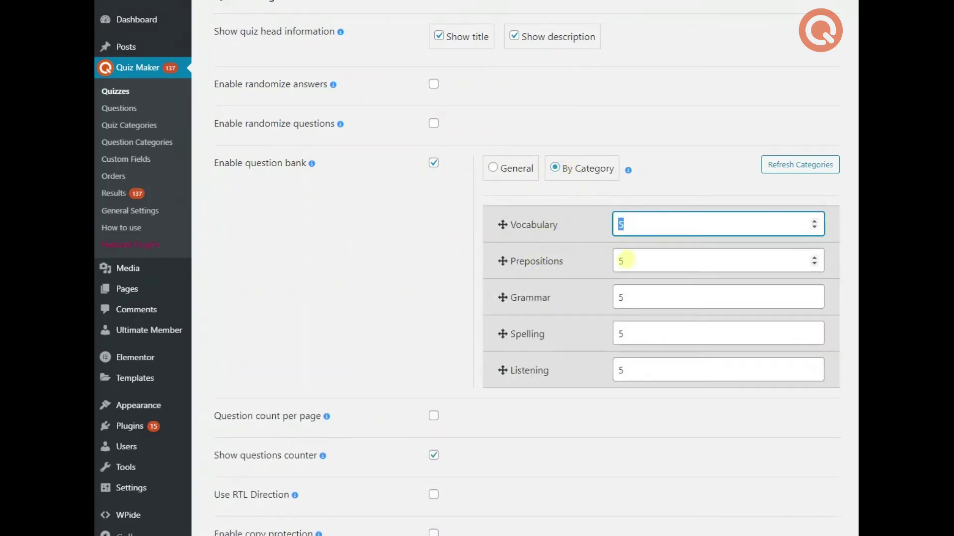
click(625, 260)
click(357, 287)
scroll(358, 287, up, 5)
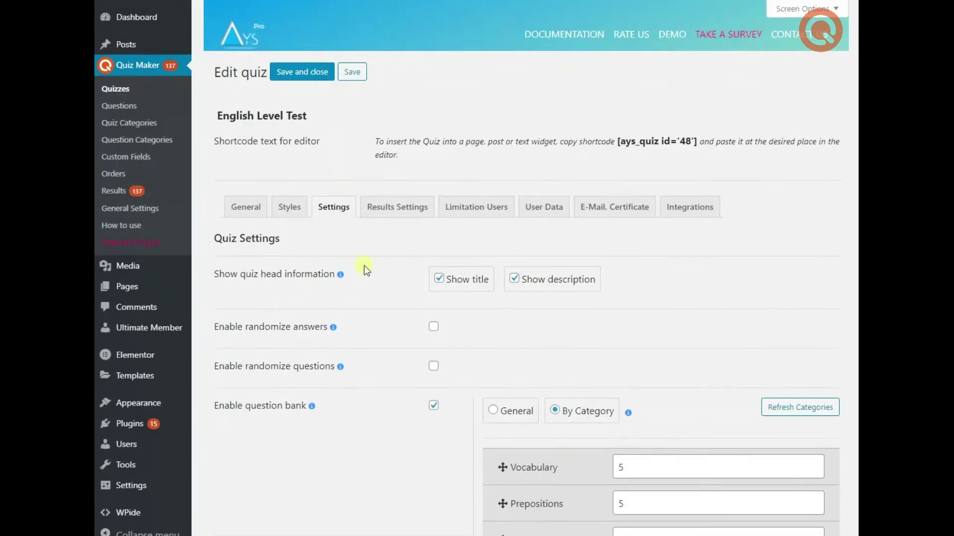
Review Results Settings: hidden score, category result message, and percentage intervals like 31–50 = A1.
click(385, 211)
scroll(380, 216, down, 3)
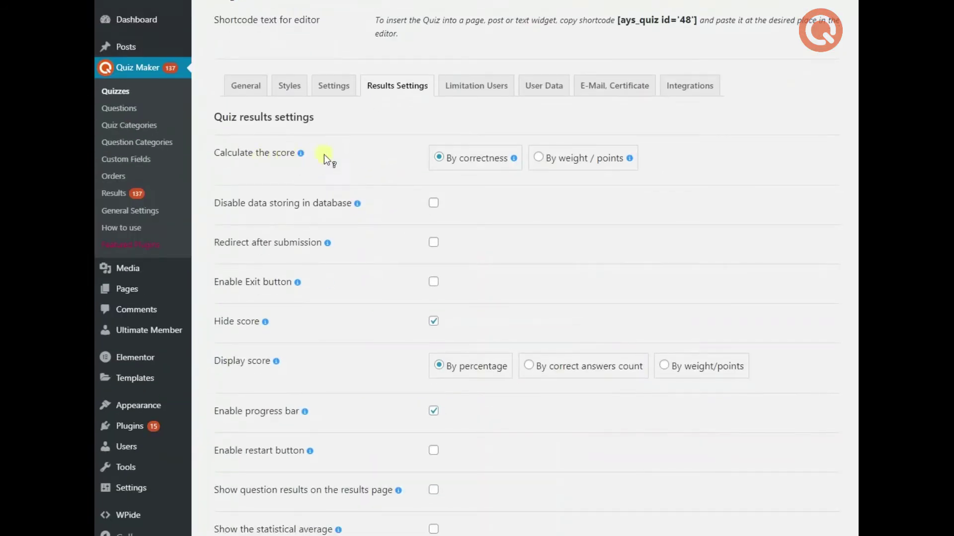
scroll(381, 164, down, 3)
scroll(343, 159, down, 2)
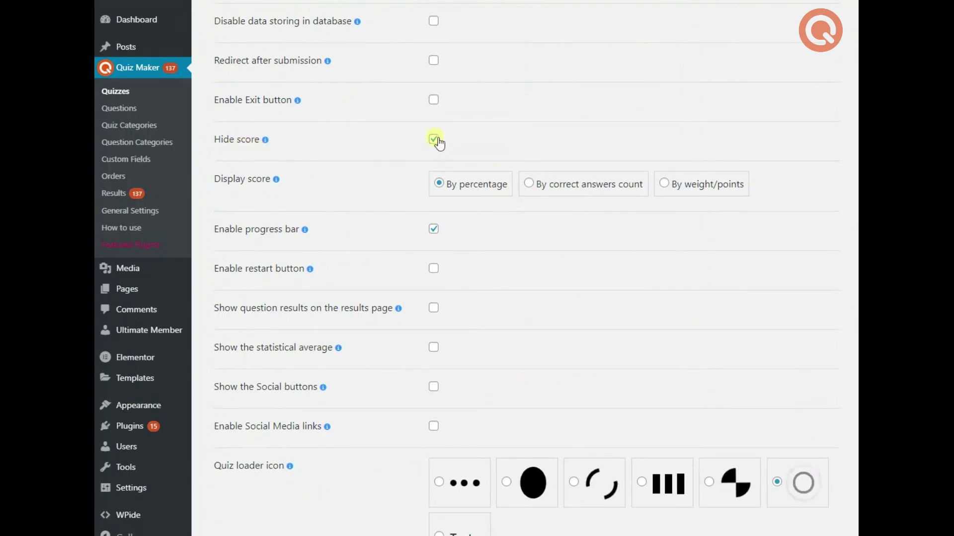
scroll(386, 142, down, 2)
scroll(386, 144, down, 3)
scroll(386, 148, down, 2)
scroll(385, 147, down, 1)
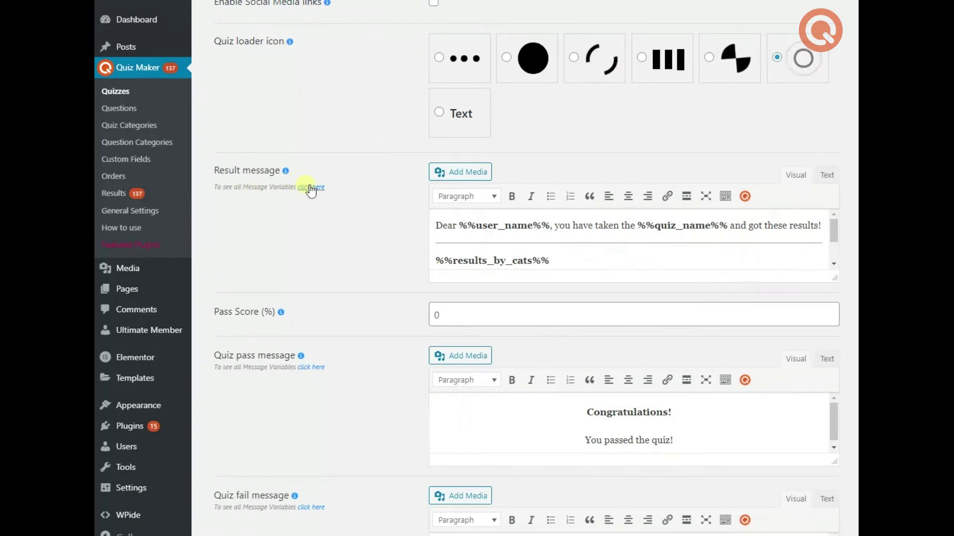
scroll(500, 228, down, 1)
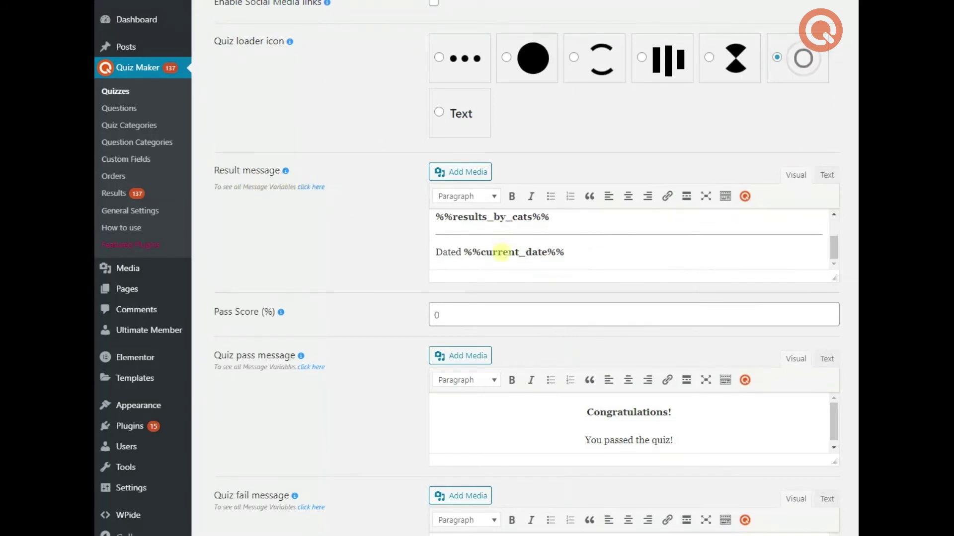
scroll(405, 207, down, 3)
scroll(405, 207, down, 3)
scroll(396, 175, down, 5)
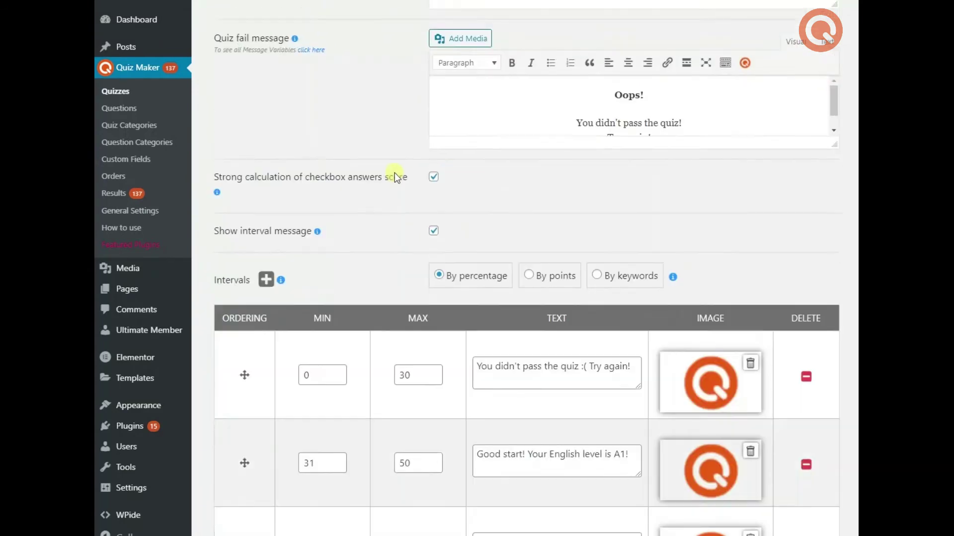
scroll(396, 175, down, 2)
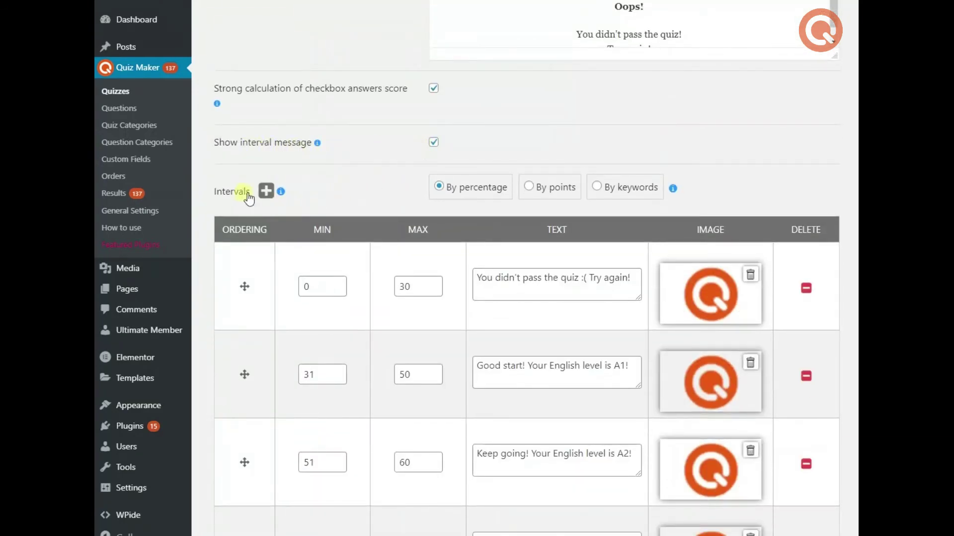
scroll(347, 189, down, 2)
scroll(318, 166, down, 1)
double_click(306, 166)
double_click(396, 168)
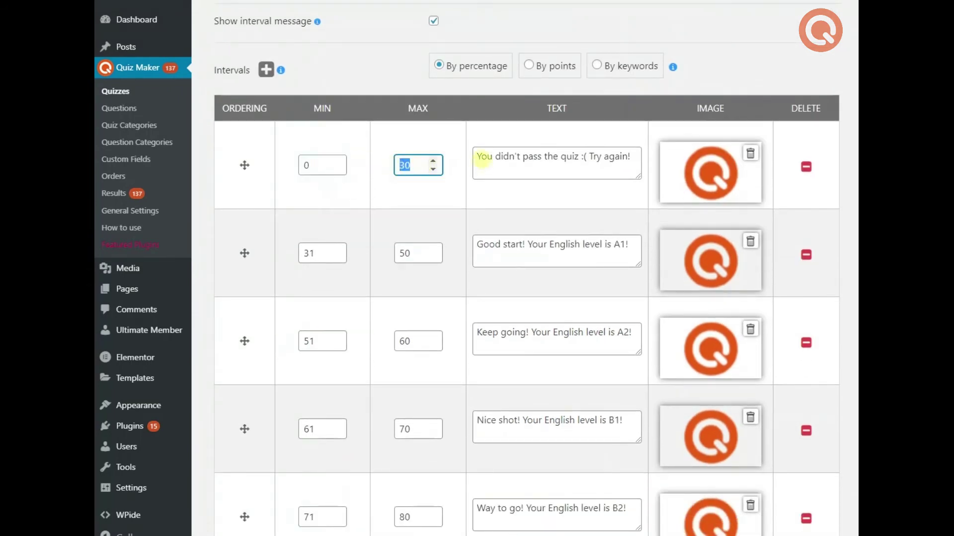
click(482, 167)
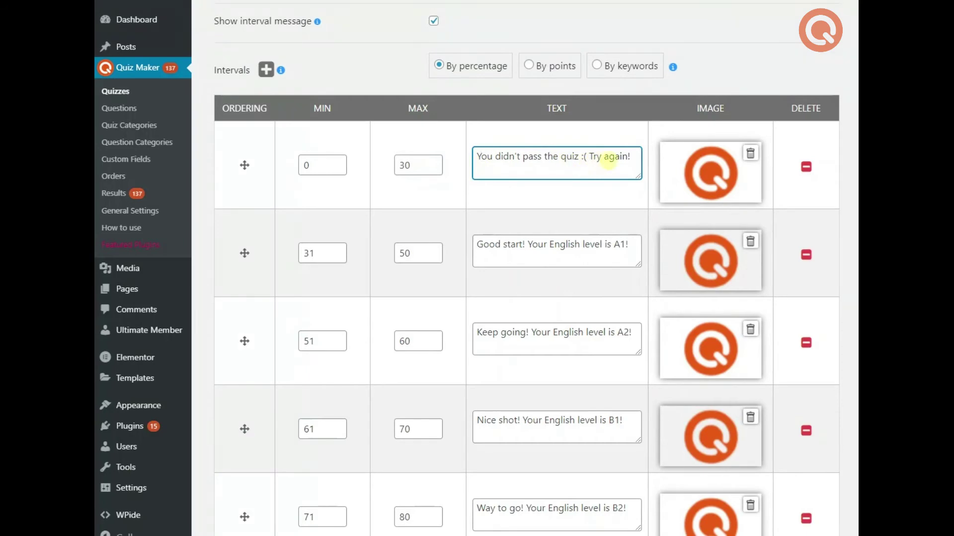
scroll(502, 193, down, 5)
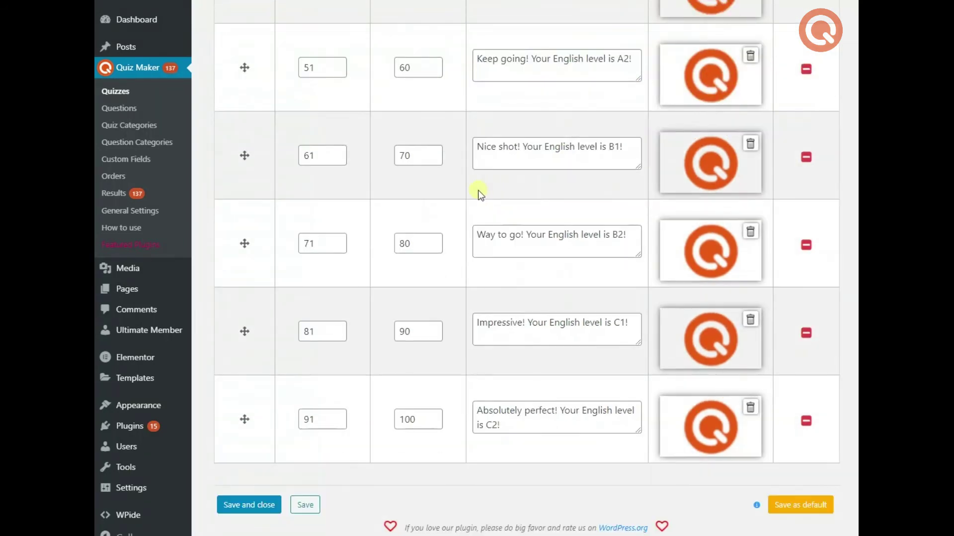
scroll(480, 193, up, 4)
scroll(472, 189, up, 10)
scroll(467, 184, up, 10)
scroll(468, 171, up, 10)
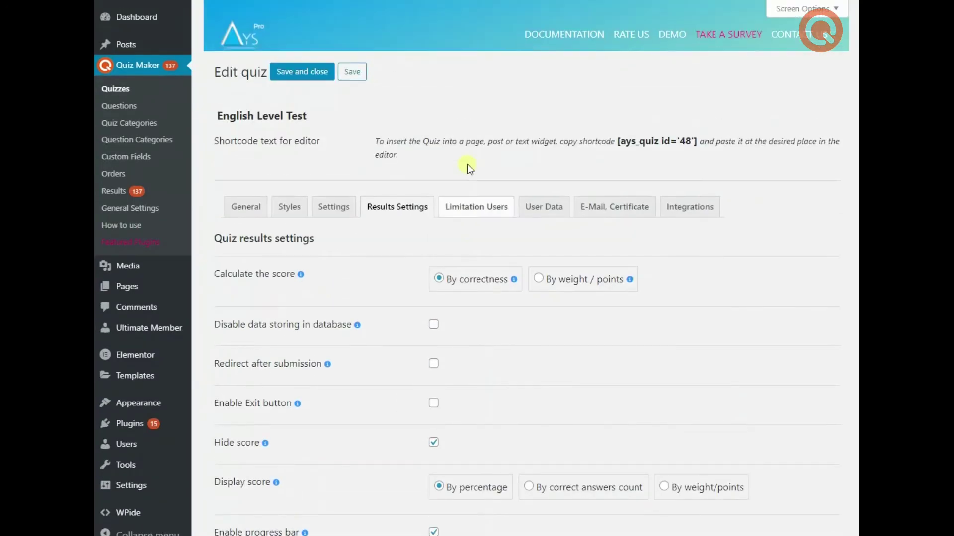
Keep the User Data information form shown Before Quiz.
click(526, 206)
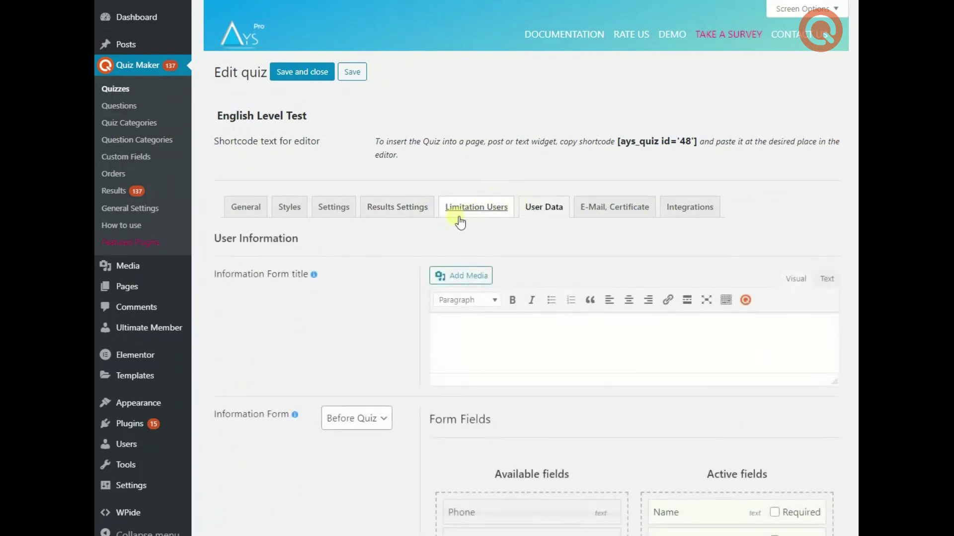
scroll(392, 238, down, 3)
click(385, 238)
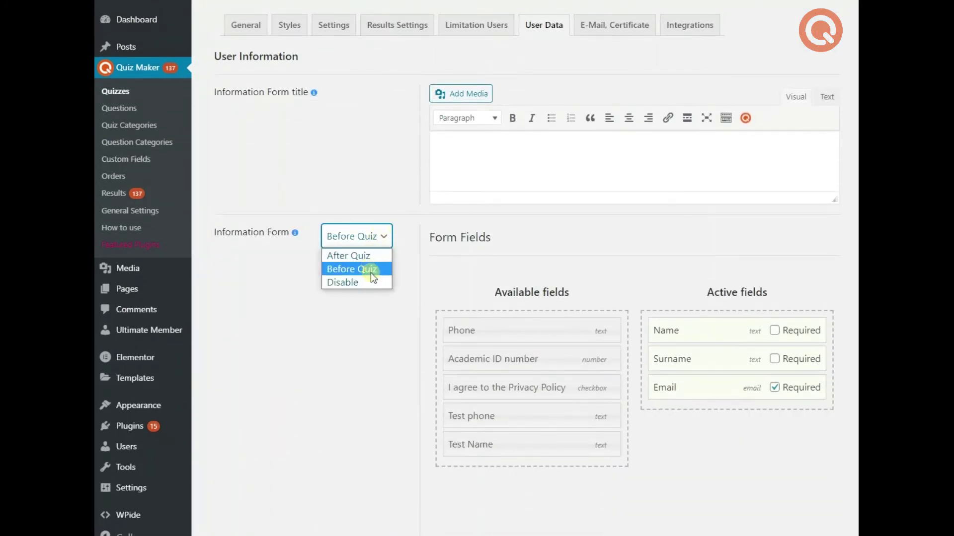
click(370, 302)
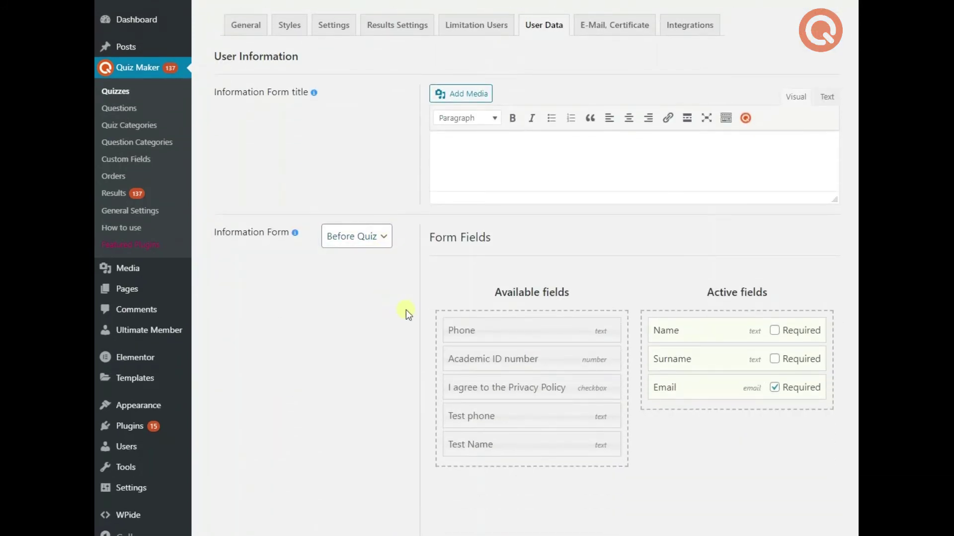
Drag the Email field out of Active fields and back below Surname.
drag(673, 394, 463, 425)
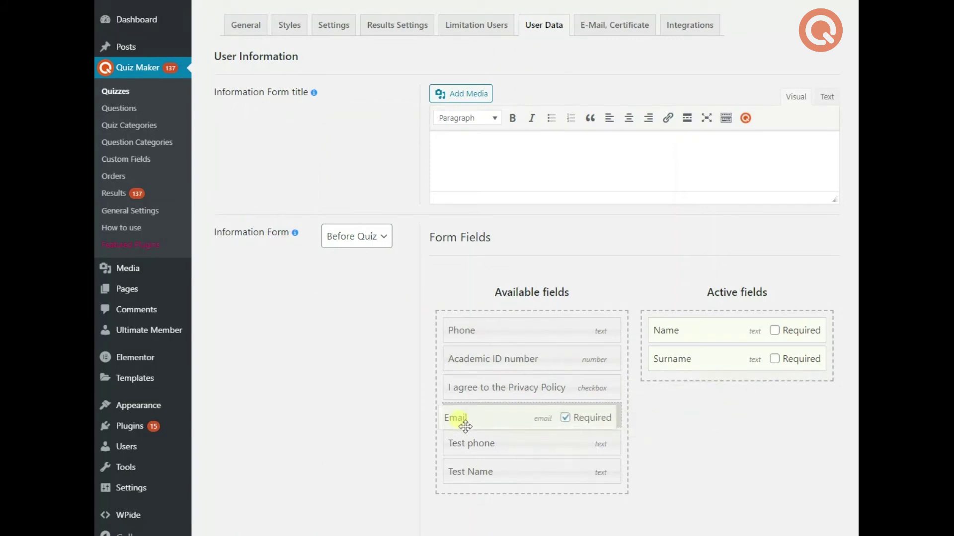
drag(469, 419, 712, 391)
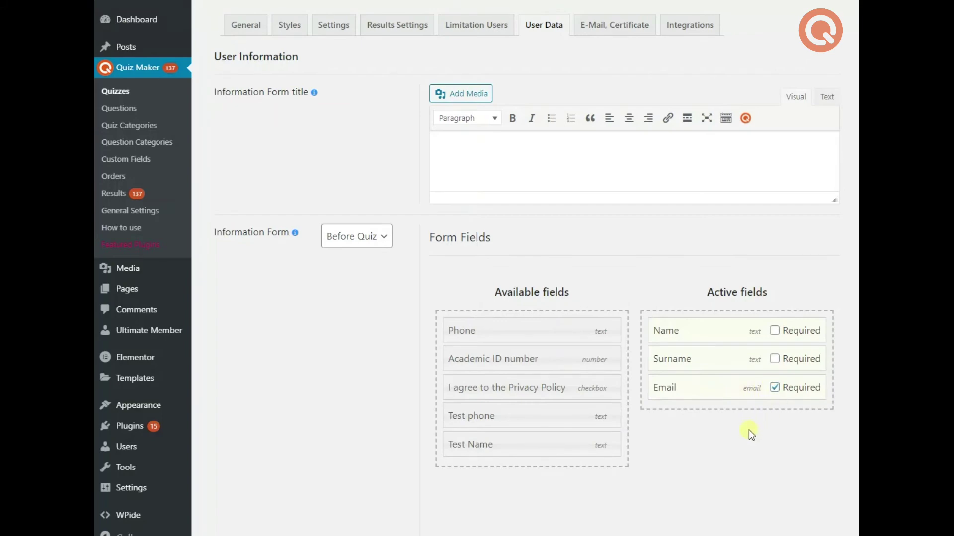
scroll(583, 267, up, 4)
click(591, 221)
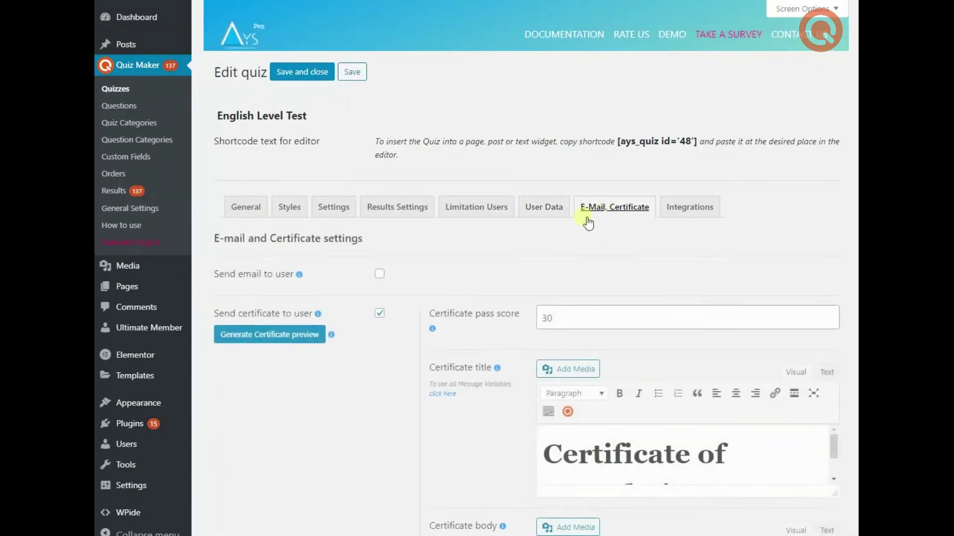
Confirm the certificate pass score is set to 30.
scroll(408, 259, down, 2)
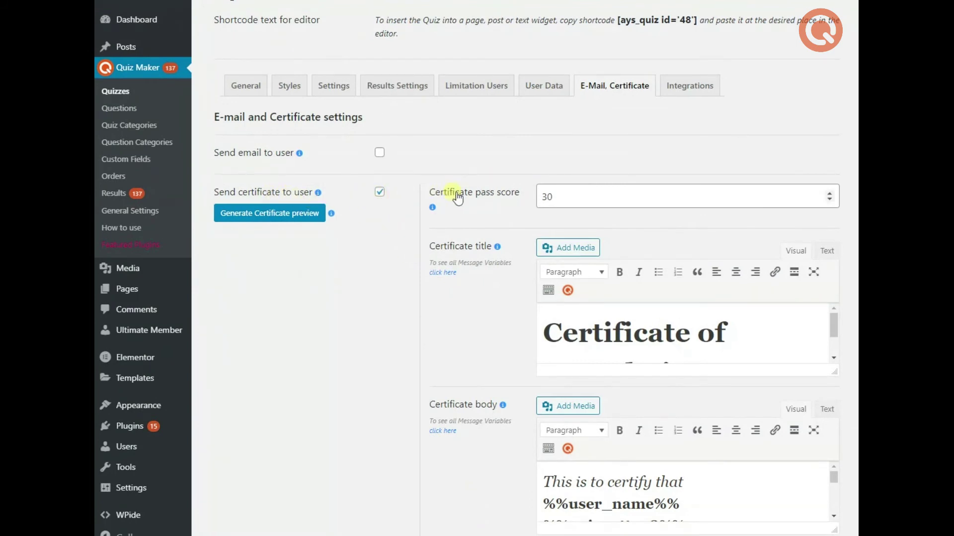
click(549, 196)
click(508, 300)
scroll(523, 276, down, 2)
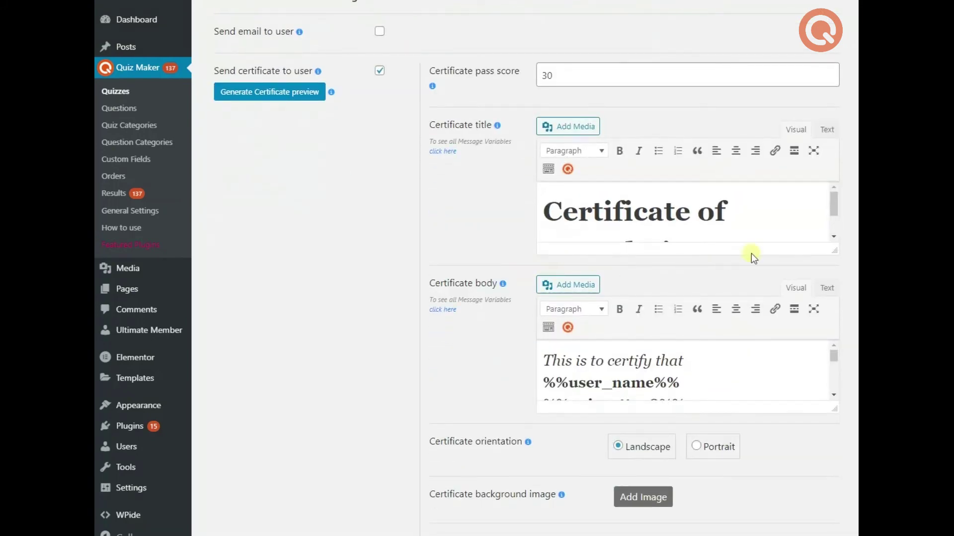
Enlarge the certificate title and body editors to review the Certificate of Completion text.
drag(837, 255, 831, 294)
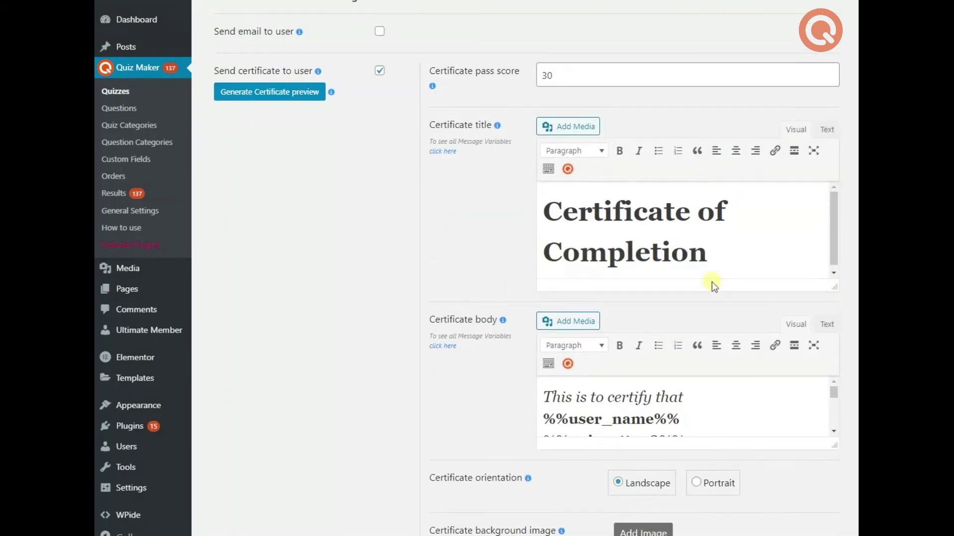
scroll(713, 285, down, 3)
scroll(713, 286, down, 1)
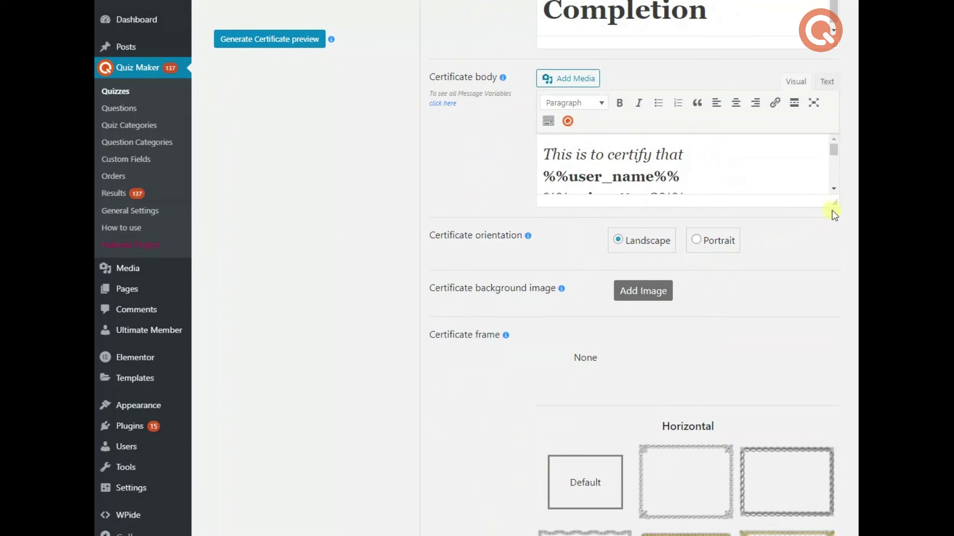
drag(834, 204, 832, 319)
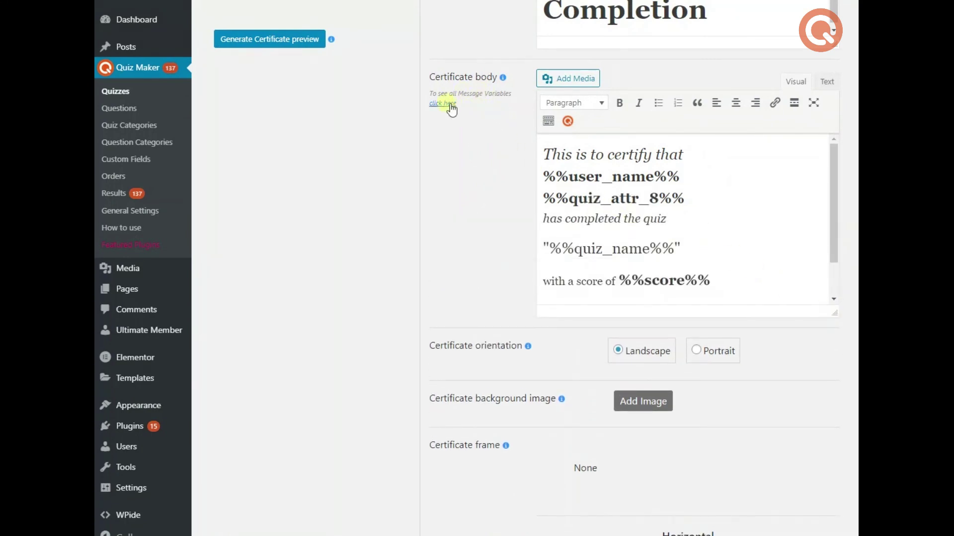
scroll(374, 131, up, 3)
scroll(374, 131, up, 3)
scroll(371, 131, up, 3)
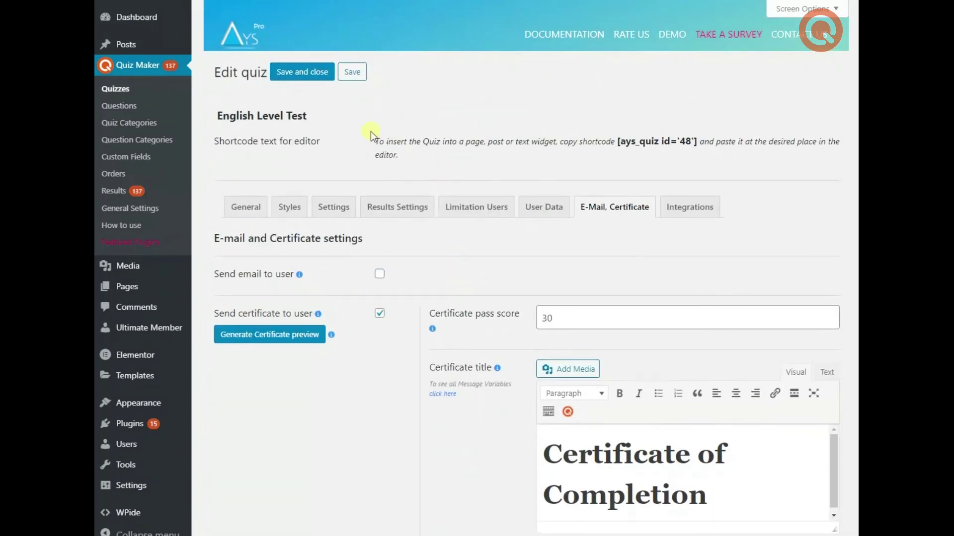
Save and close the English Level Test quiz, returning to the Quizzes list.
click(312, 74)
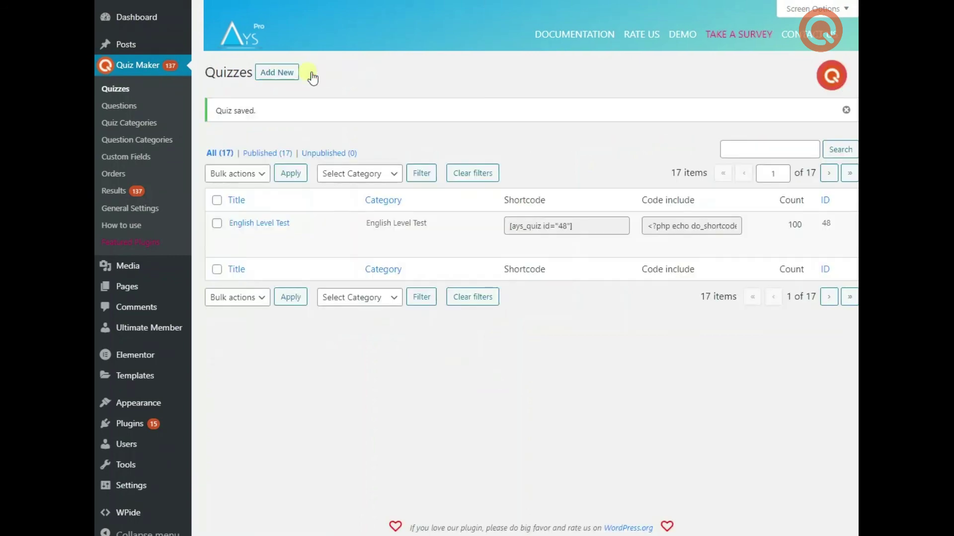